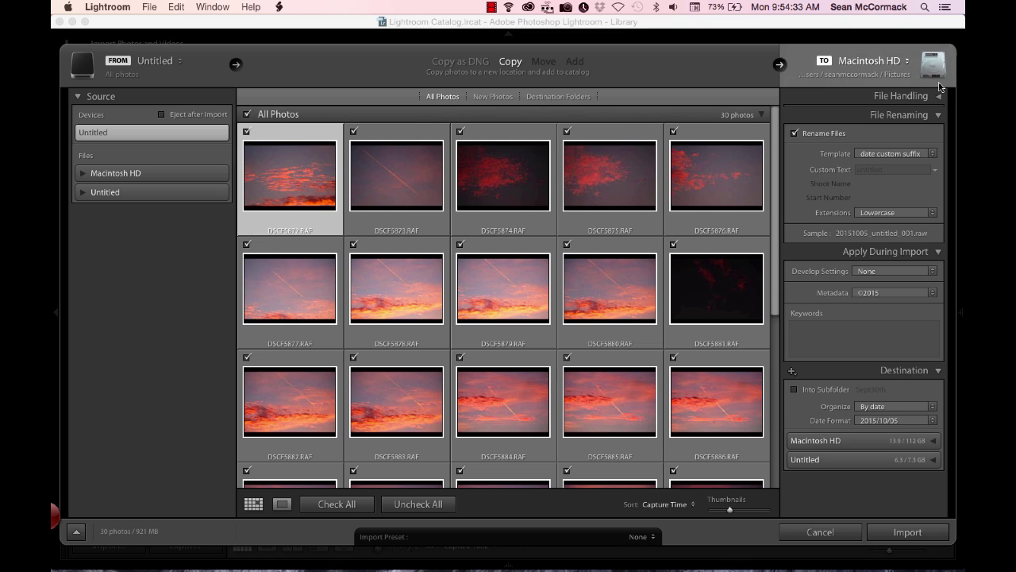
Step: Show only new photos grouped by destination folder, collapsing 2015/09/28 and 2015/10/04
click(935, 95)
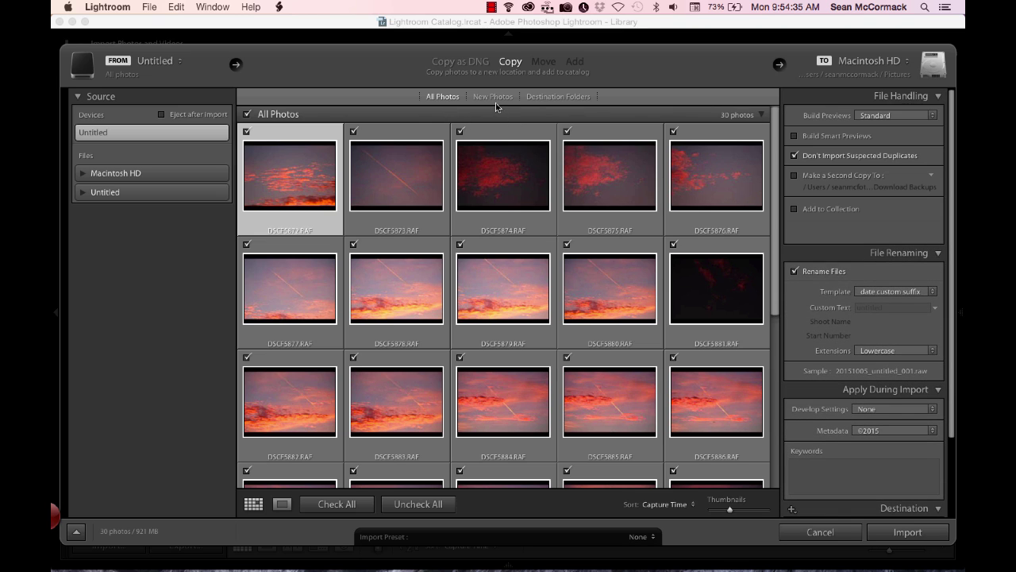
click(493, 96)
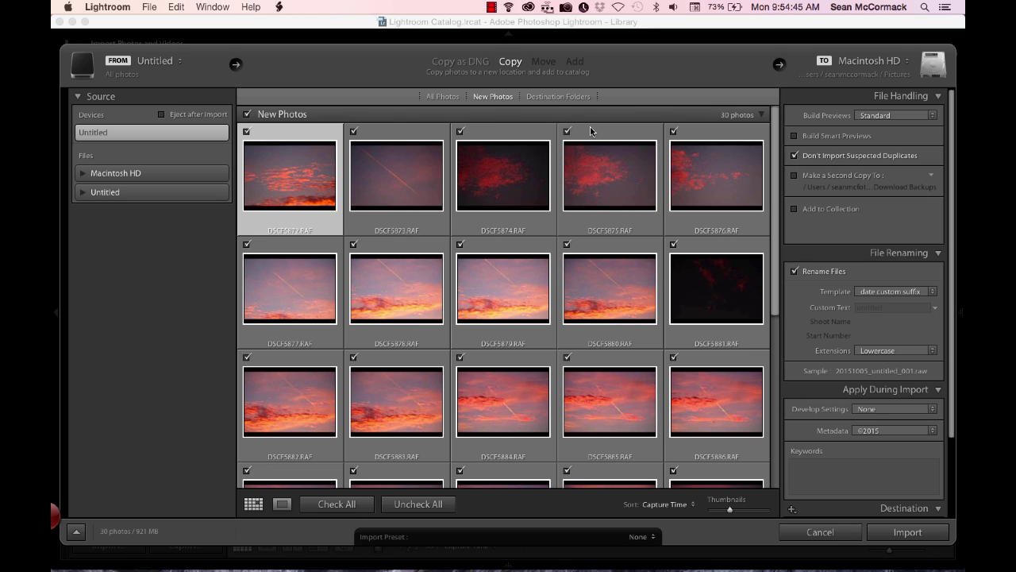
click(553, 98)
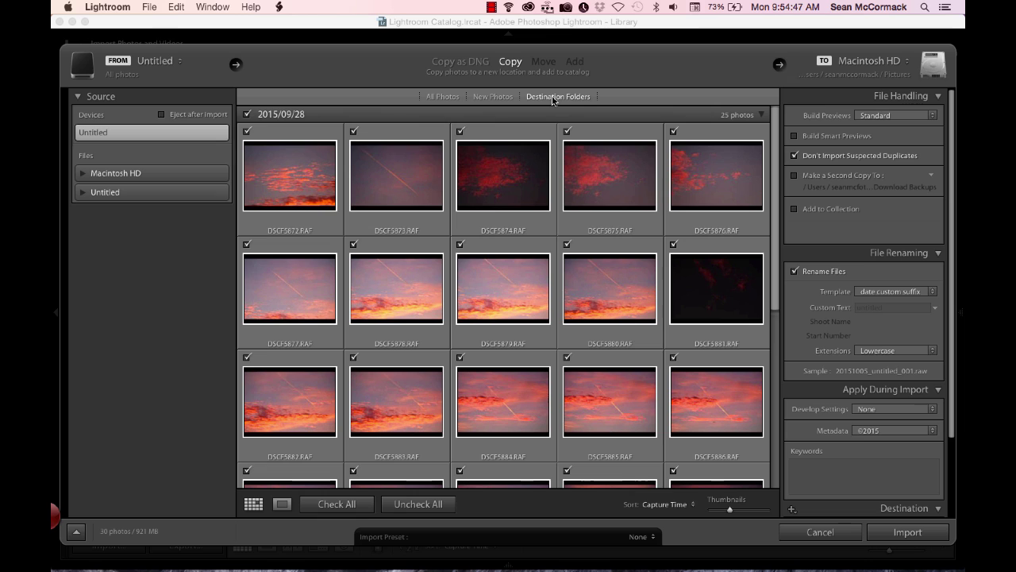
click(760, 116)
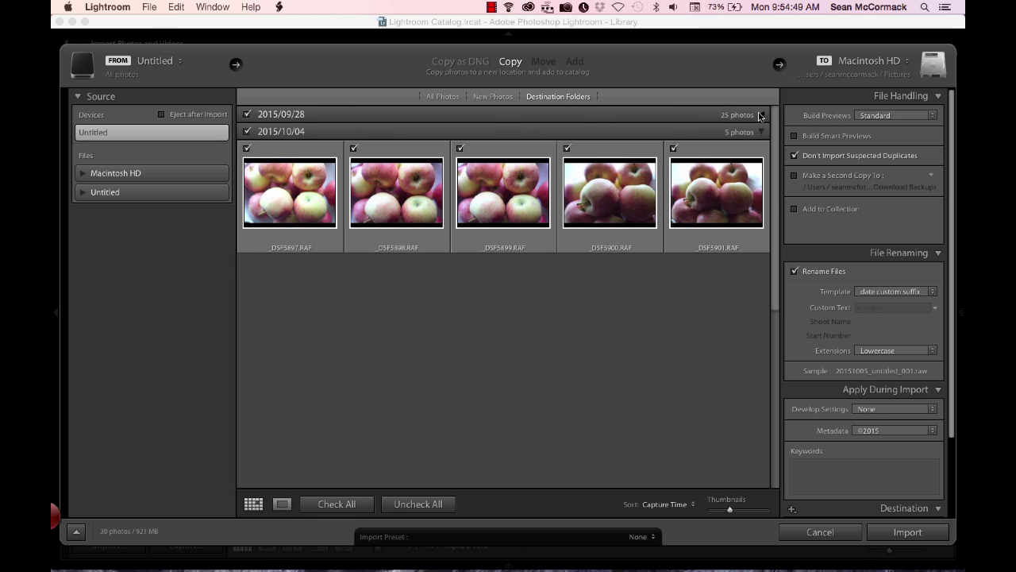
click(761, 132)
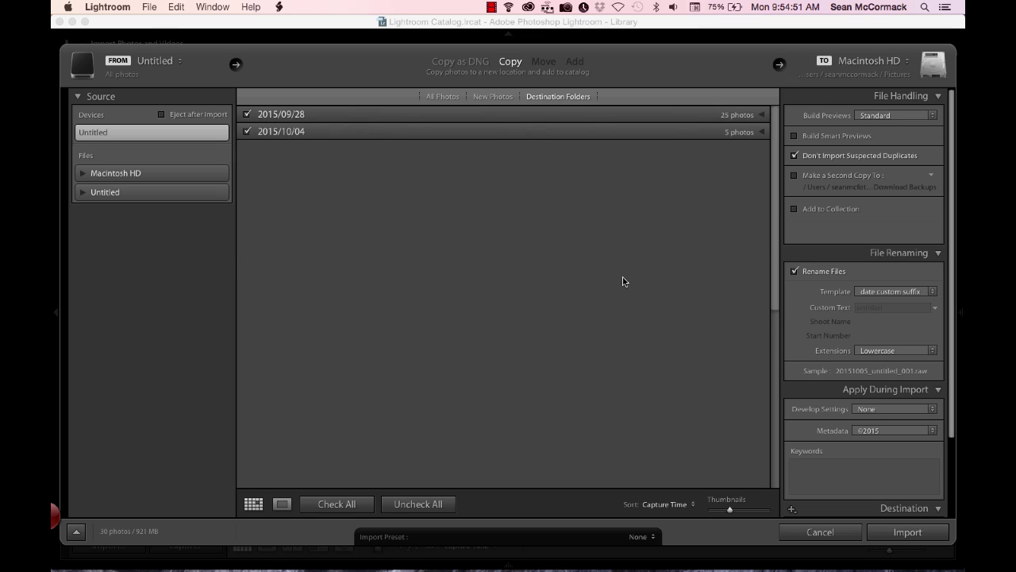
Step: Check the Import Preset list under Destination, keep it at None, and close the import dialog
scroll(829, 343, down, 2)
scroll(828, 343, down, 10)
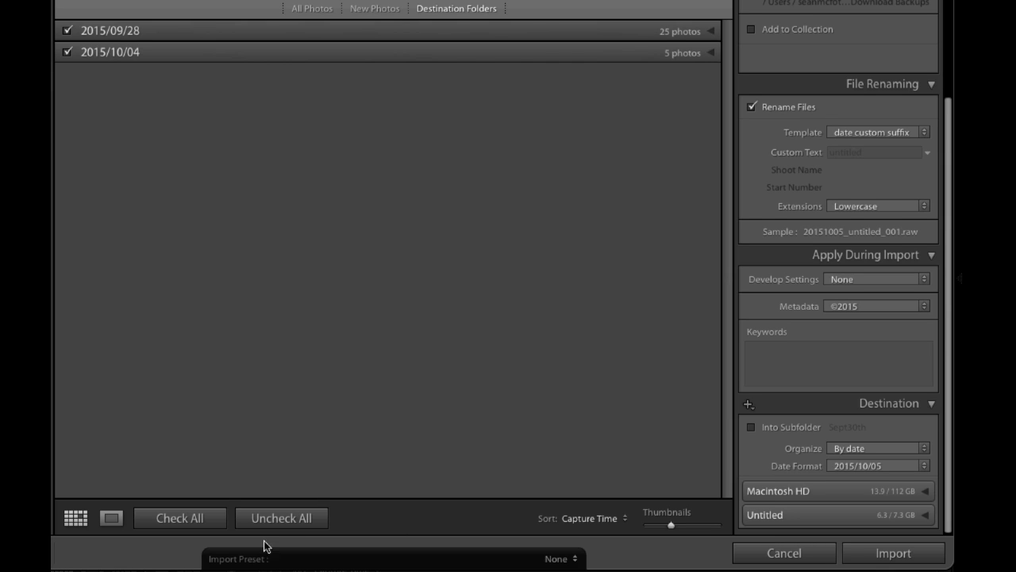
click(552, 564)
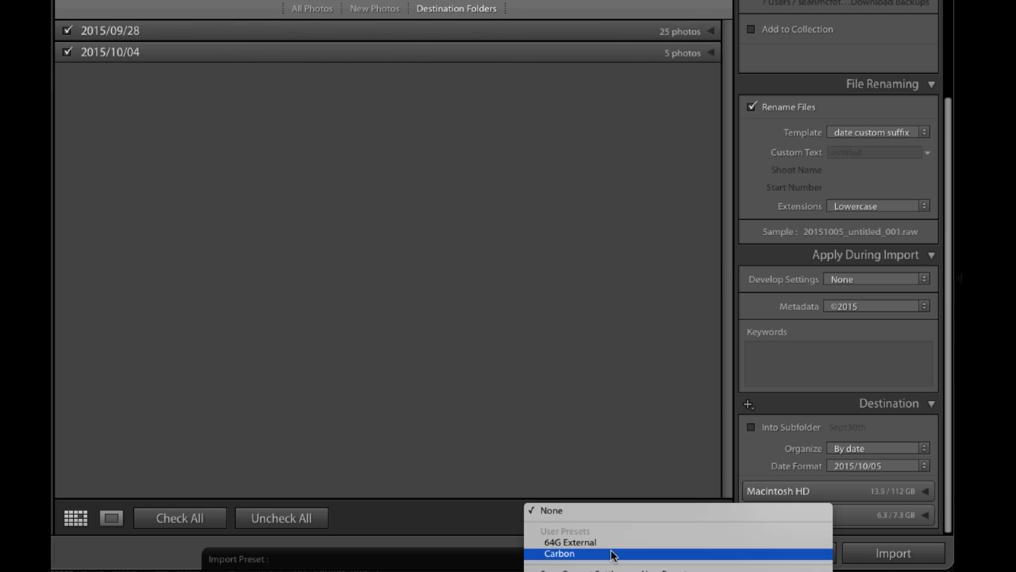
click(413, 522)
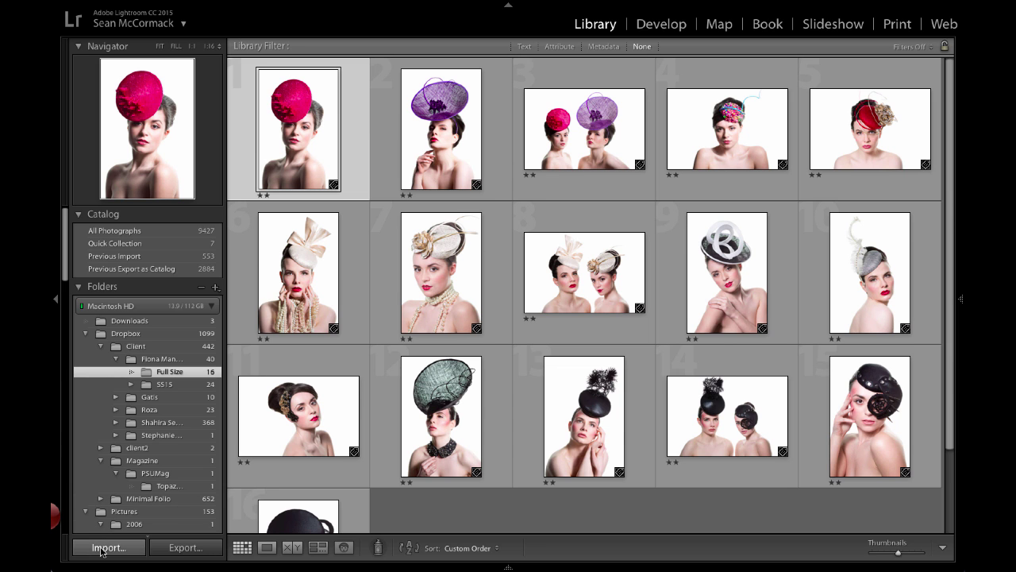
Step: Launch the new Add Photos source screen from the Library module's Import button
click(101, 548)
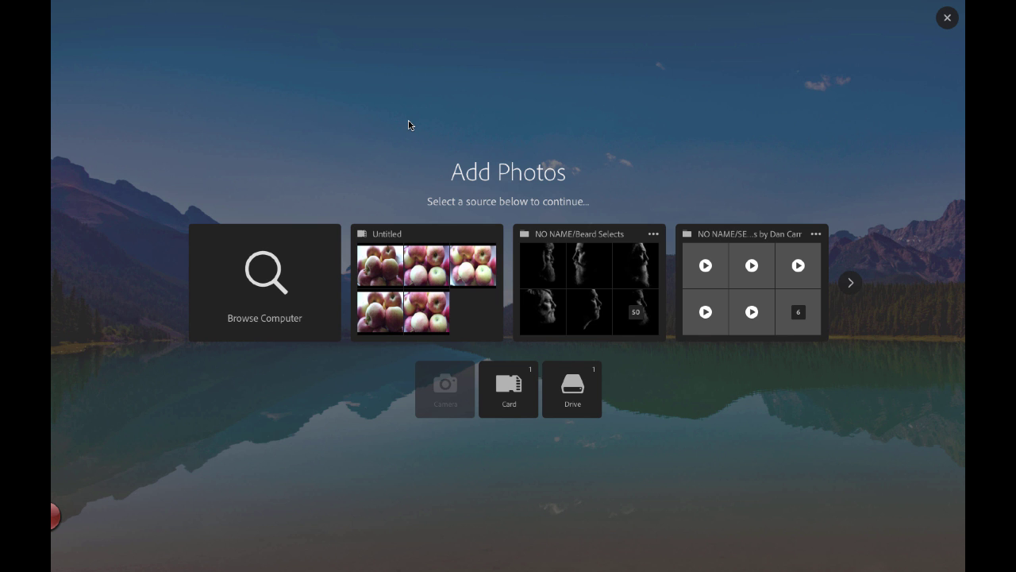
Step: Pick the Card source to list its 30 photos for import
click(514, 397)
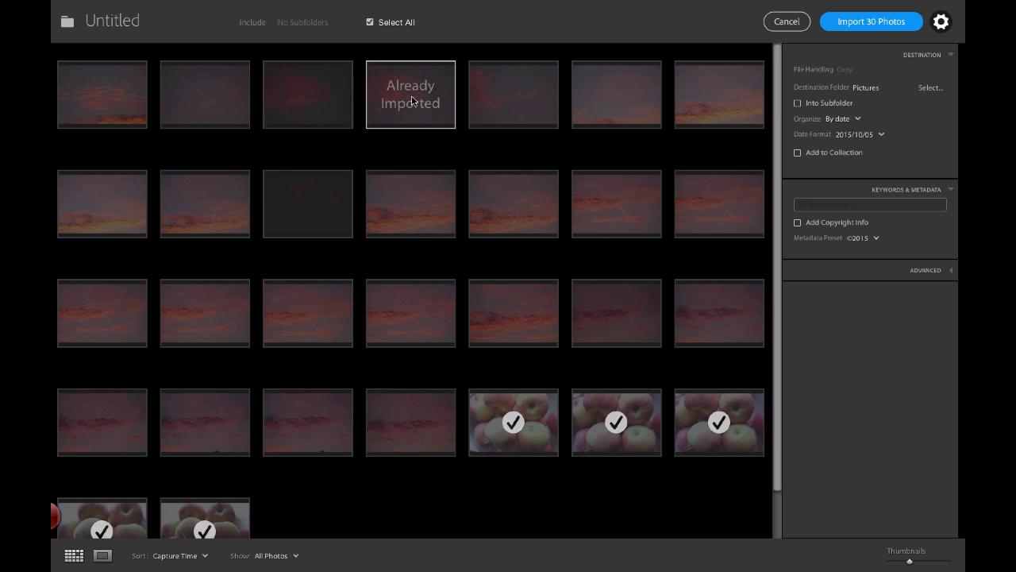
Step: Hide the import settings panel and untick the last apple photo, leaving 4 to import
mouse_move(424, 101)
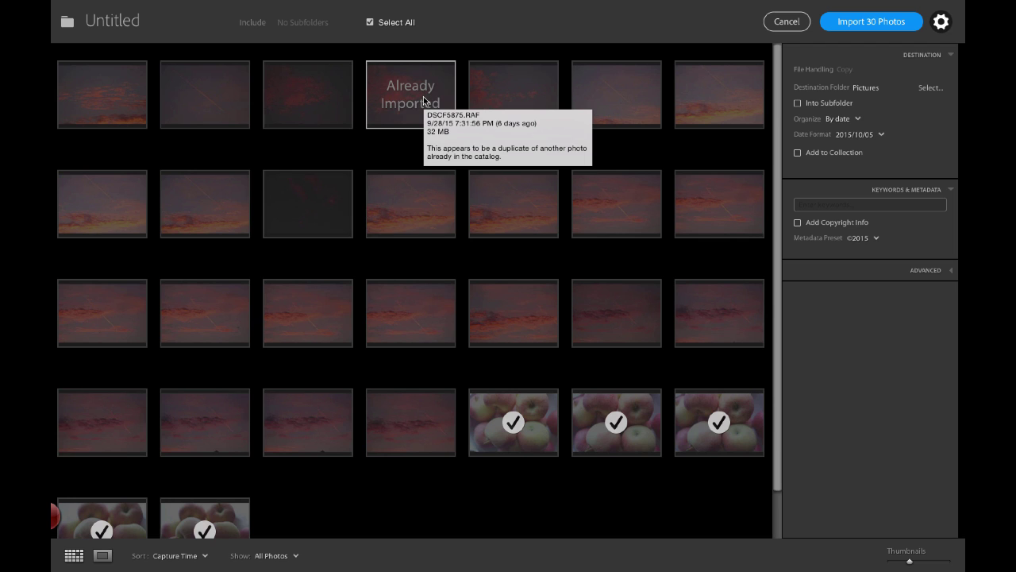
click(945, 24)
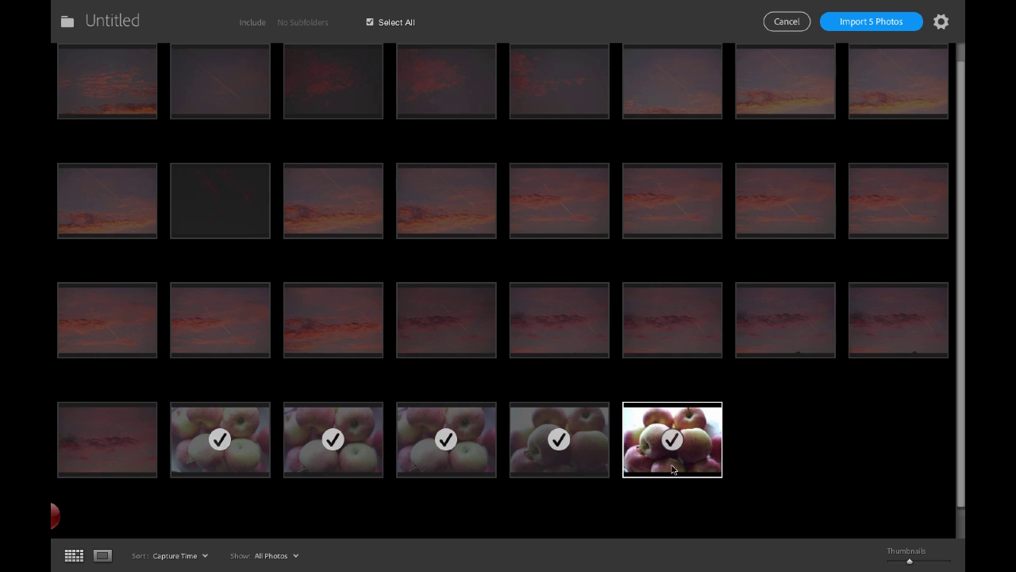
click(671, 440)
click(685, 448)
click(680, 444)
Step: Switch to the single-photo loupe view and browse the apple shots to _DSF5900.RAF
double_click(708, 454)
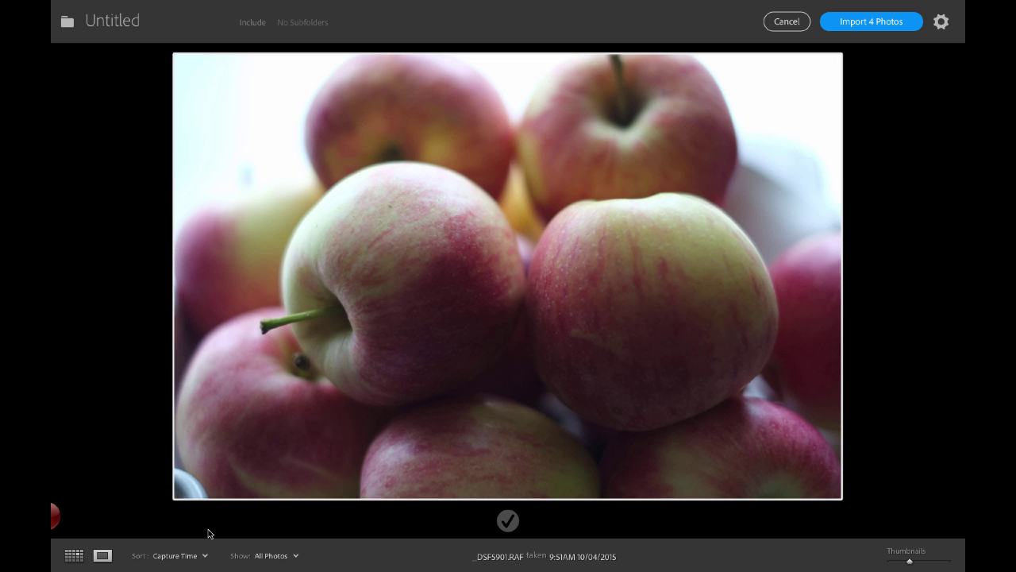
click(73, 556)
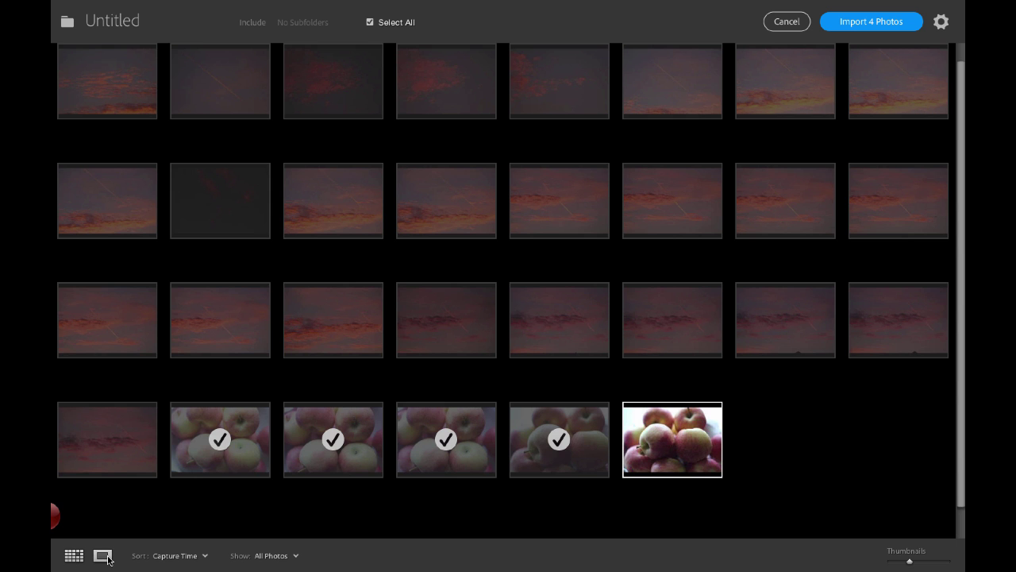
click(103, 555)
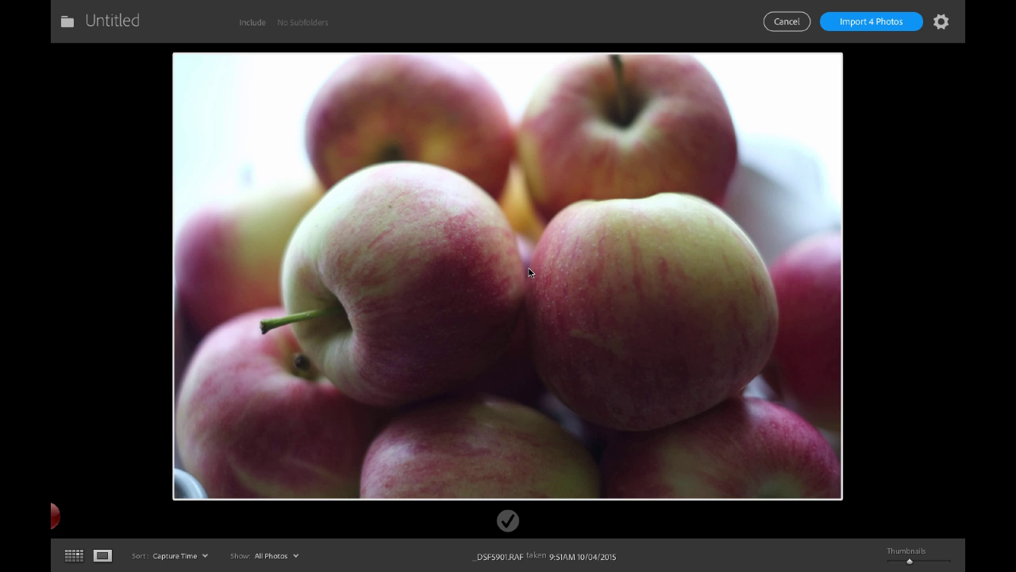
key(Left)
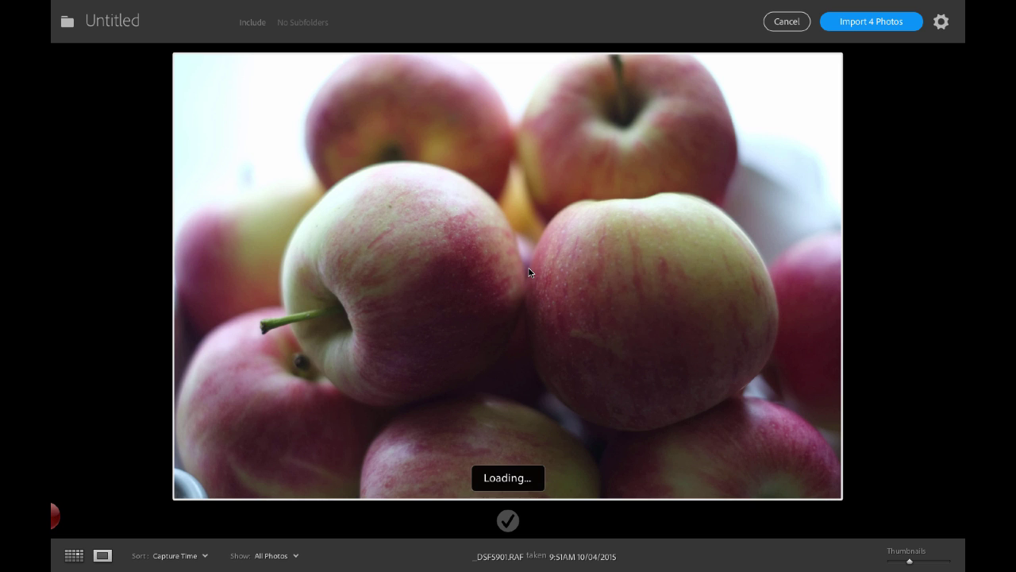
key(Left)
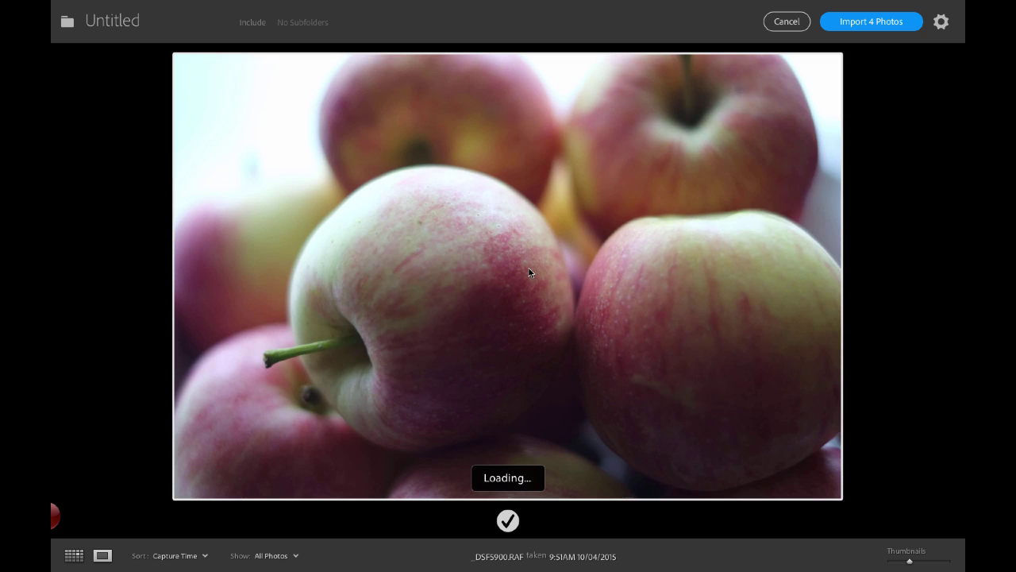
key(Left)
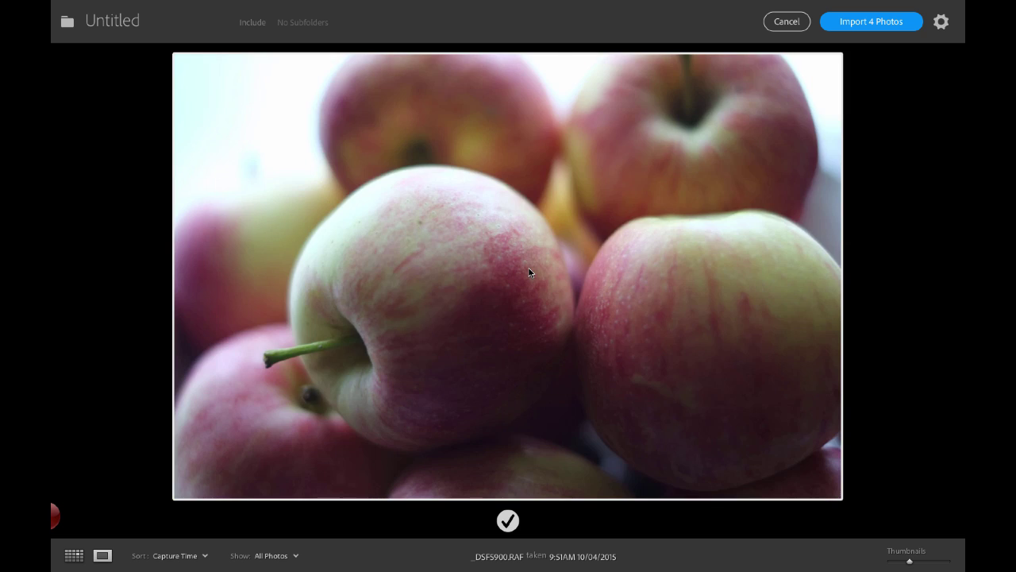
key(Right)
key(Left)
key(Right)
key(Right)
Step: Untick _DSF5900.RAF so only 3 photos are set to import
click(509, 521)
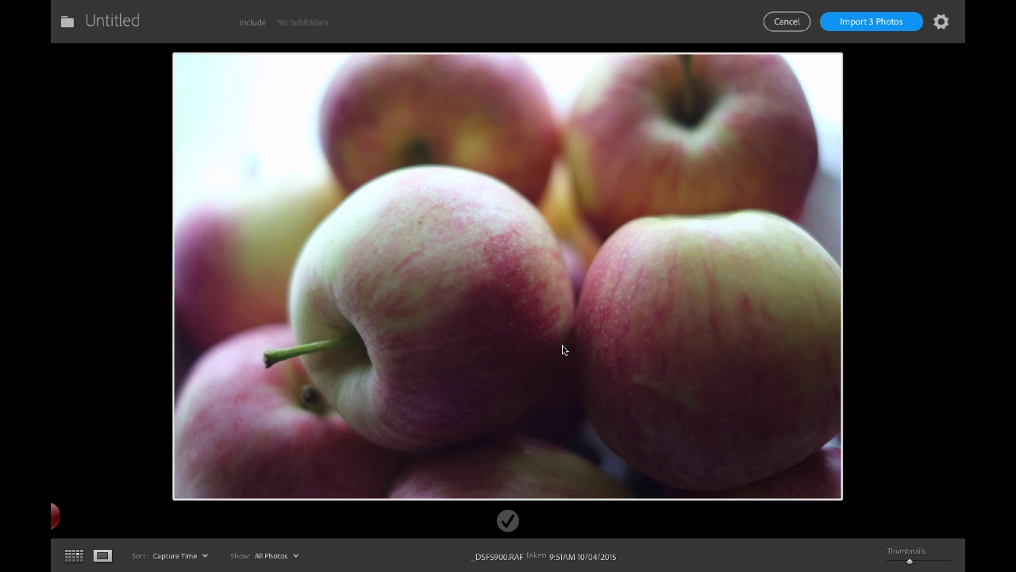
key(p)
key(x)
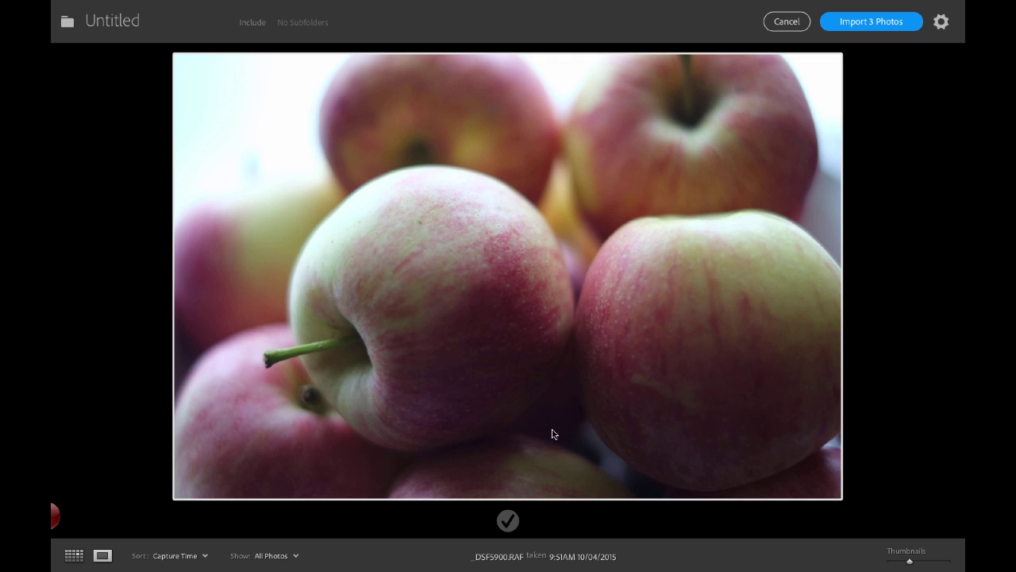
Step: Open the import settings: copy to Pictures, date folder 2015/10/05, ©2015 metadata
click(941, 23)
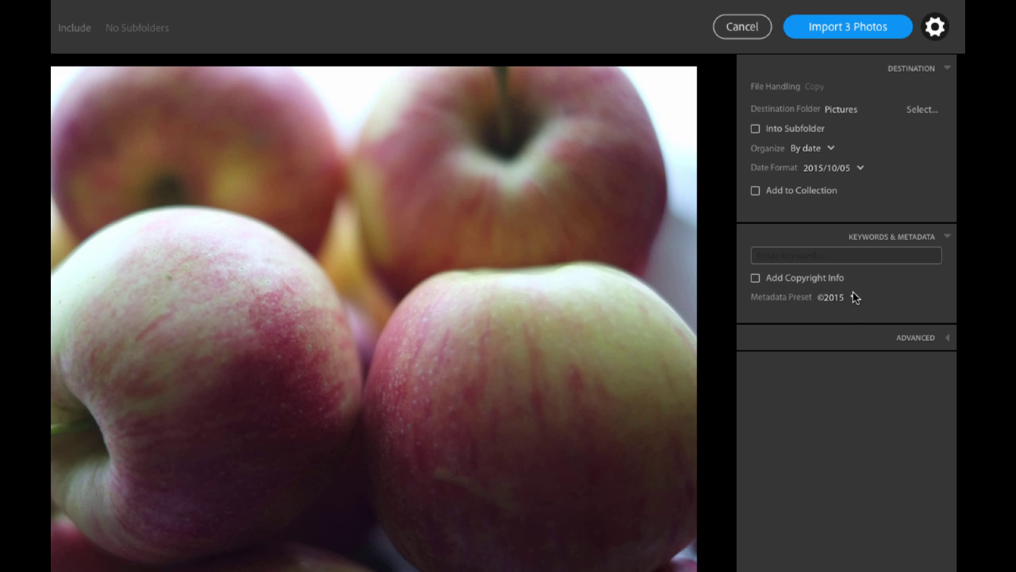
Step: Expand the Advanced section showing Standard previews and the 'date custom suffix' rename template
click(926, 338)
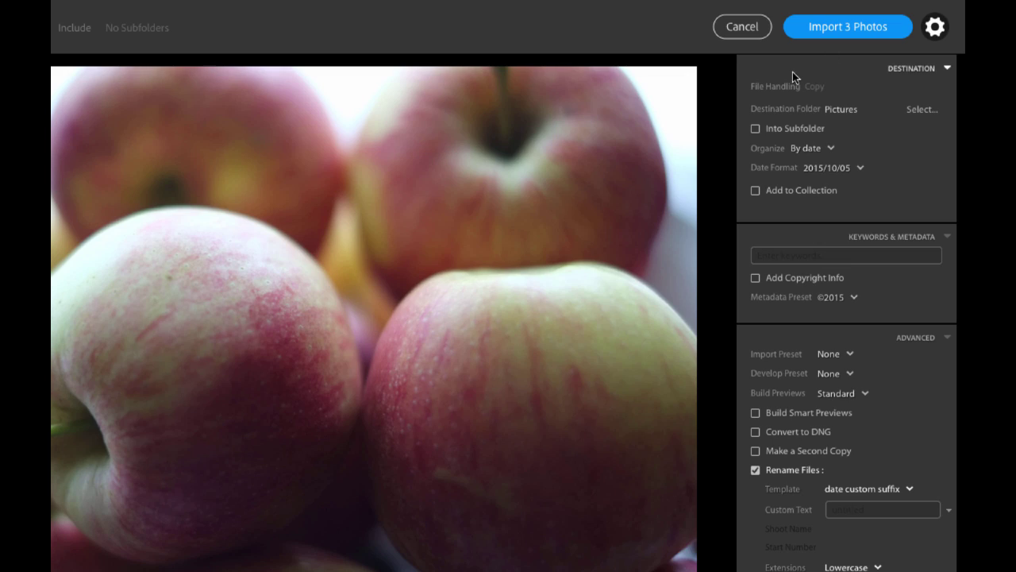
Step: Restart Add Photos and choose the Pictures/Beard folder as the import source
click(746, 28)
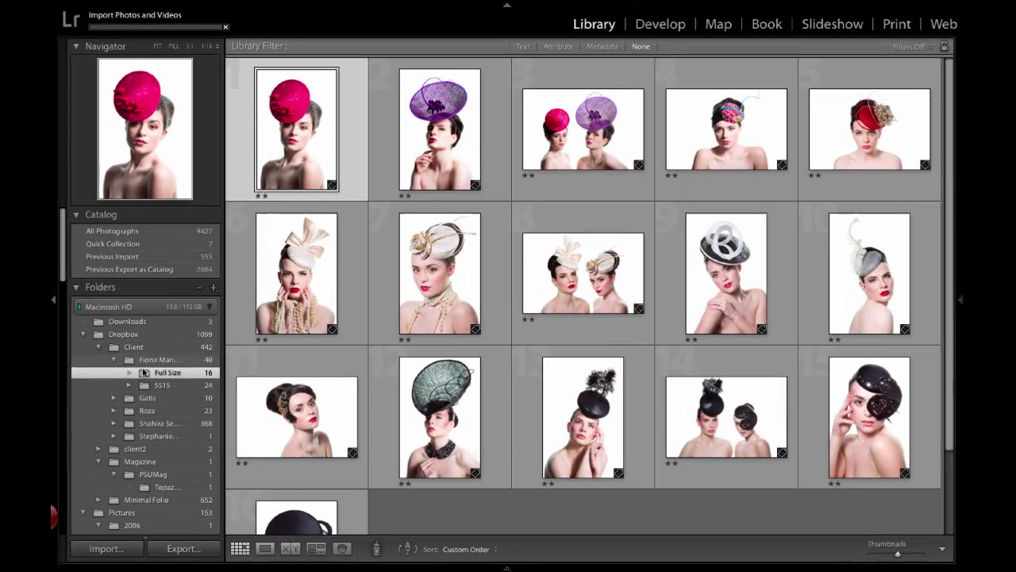
click(103, 548)
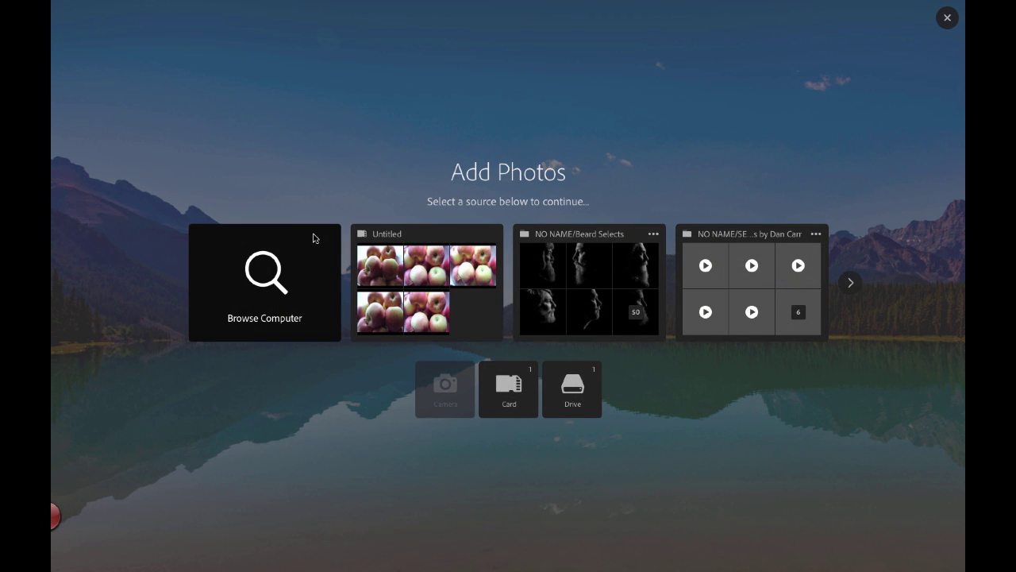
click(276, 272)
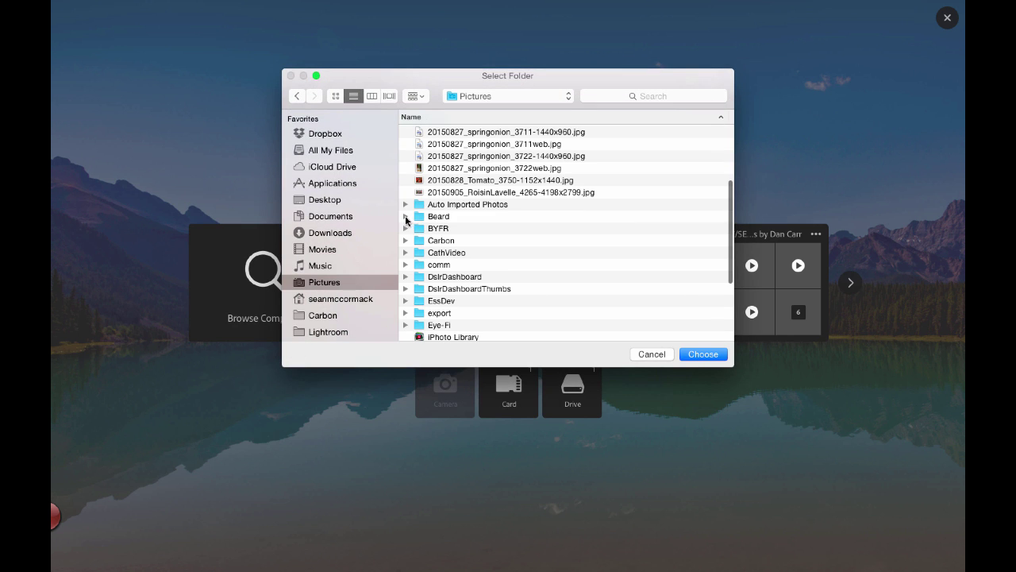
click(420, 216)
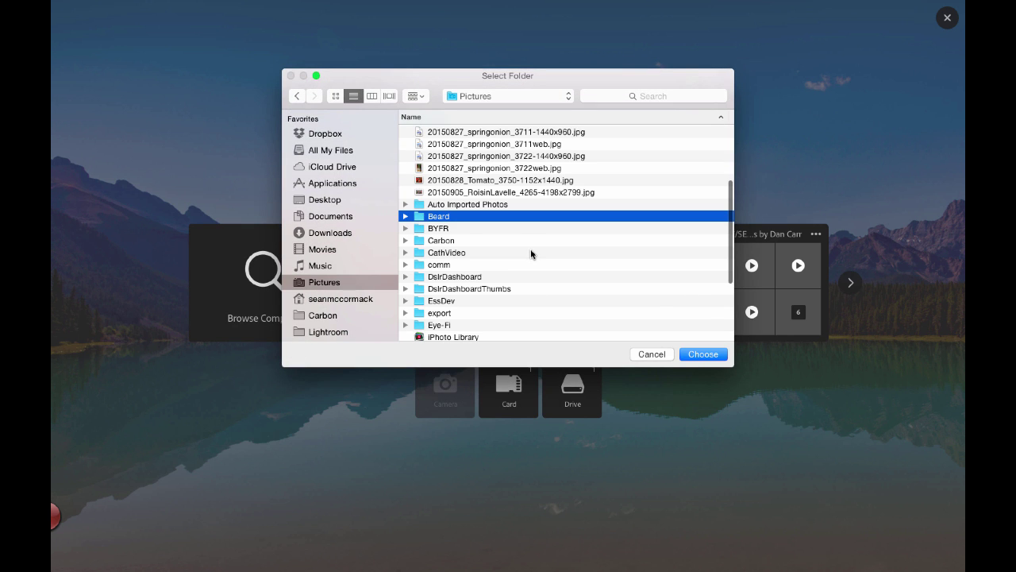
click(704, 354)
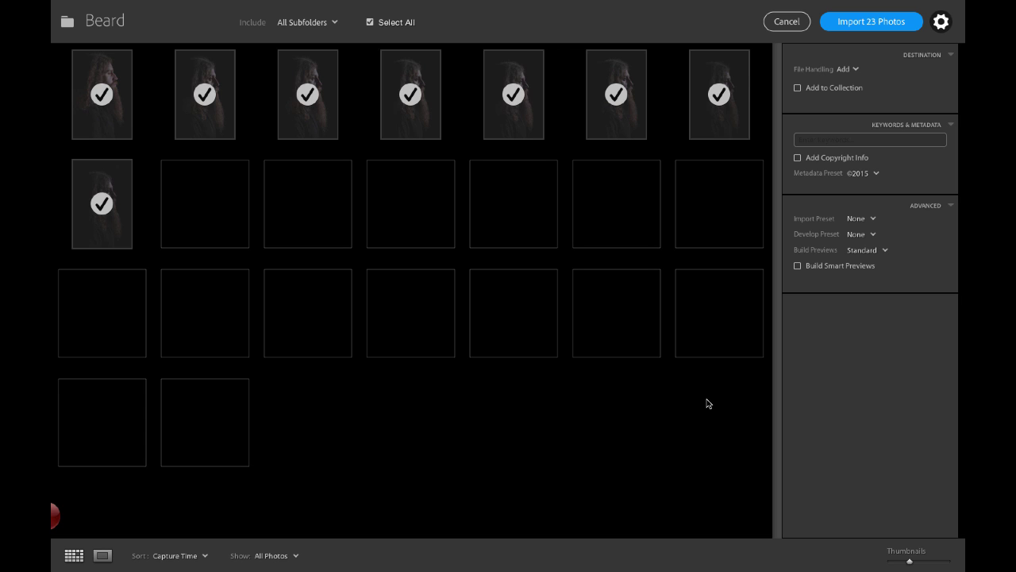
Step: Open the File Handling dropdown showing Copy and Add for the 23 Beard photos
click(851, 69)
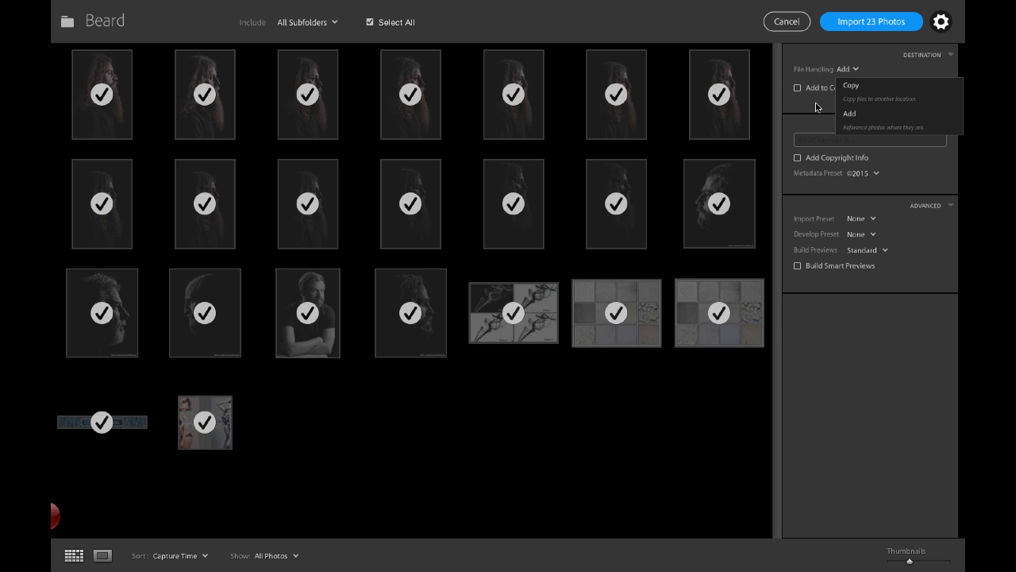
Step: Close the File Handling choices with the import left set to Add
click(855, 420)
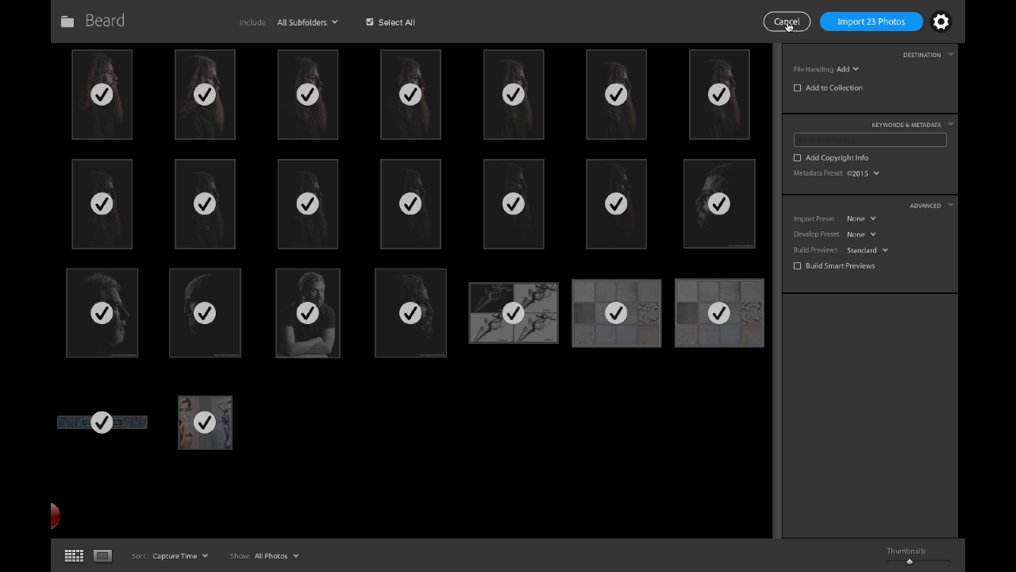
Step: Cancel the Beard import back to the Library and show the Lightroom application menu
click(787, 22)
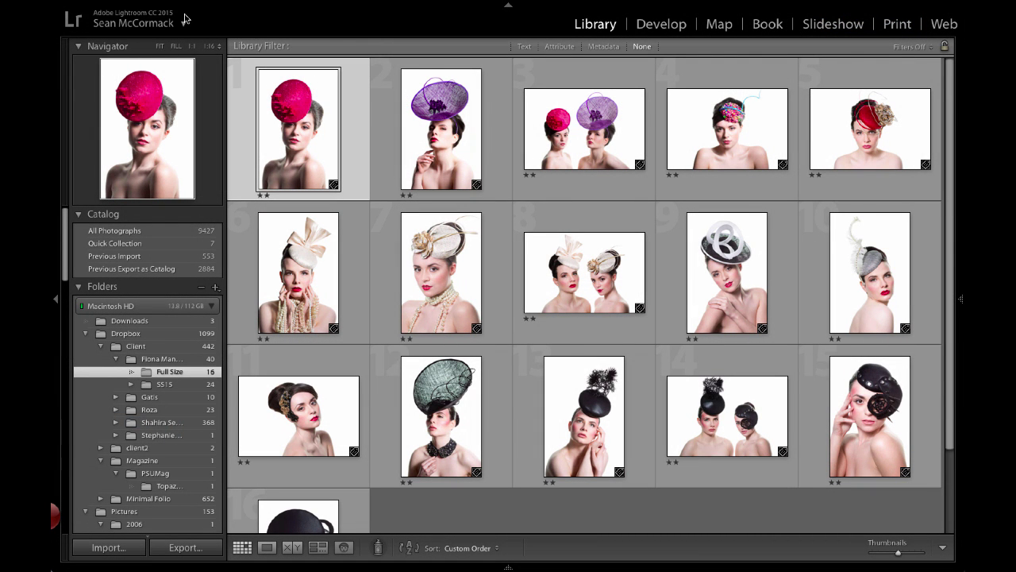
click(111, 7)
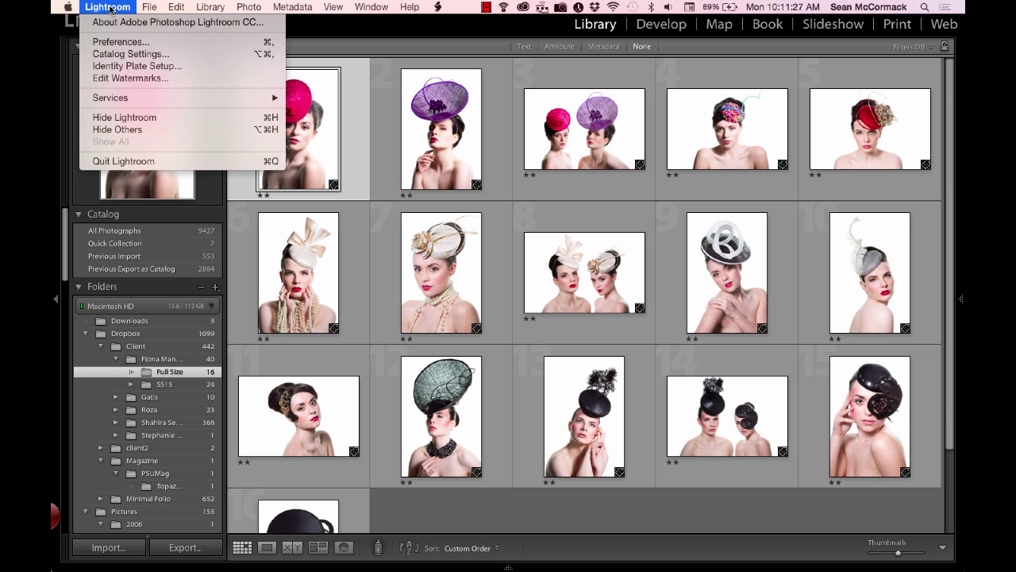
Step: In Preferences, untick Show "Add Photos" screen on the General tab
click(184, 42)
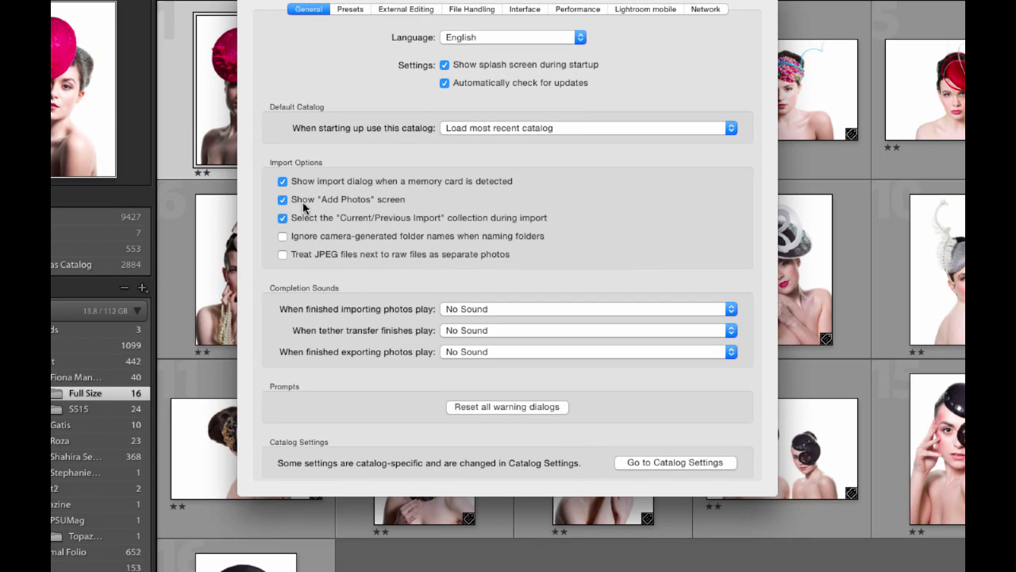
click(282, 200)
Step: Close Preferences, start an import from the Untitled card, and show the sources list
key(super+w)
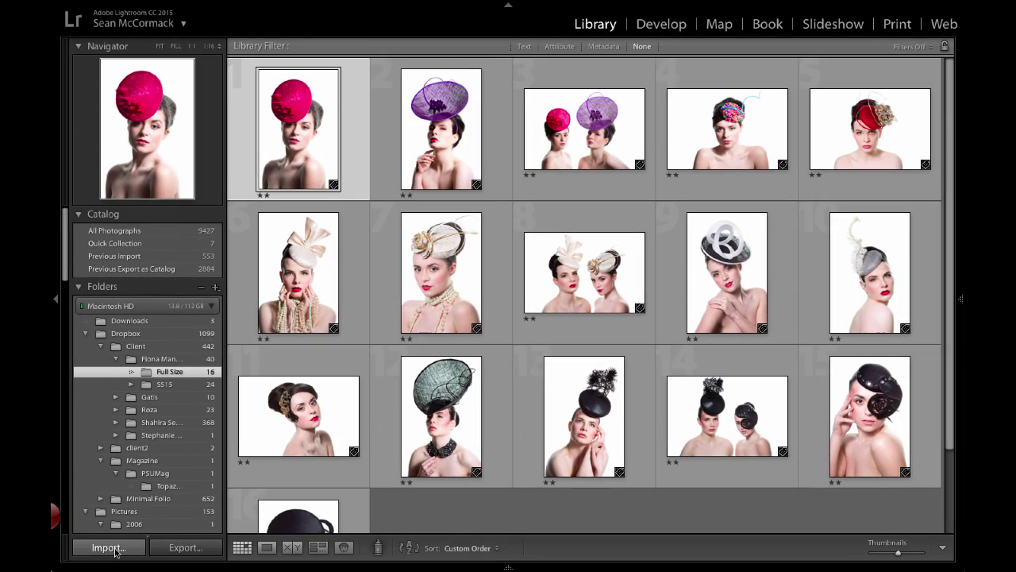
click(111, 548)
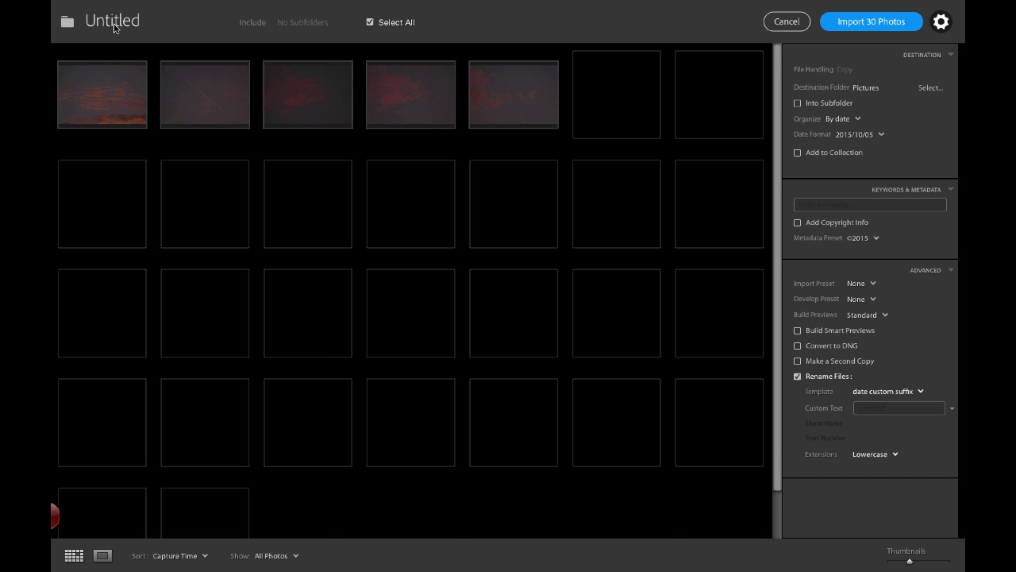
click(114, 24)
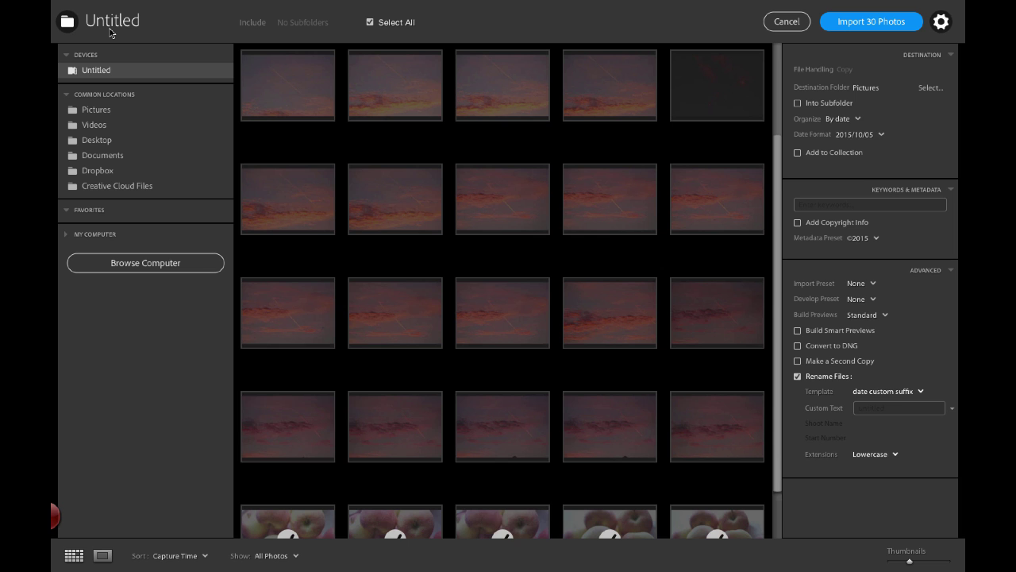
Step: Collapse the Devices source list on the import screen
click(110, 31)
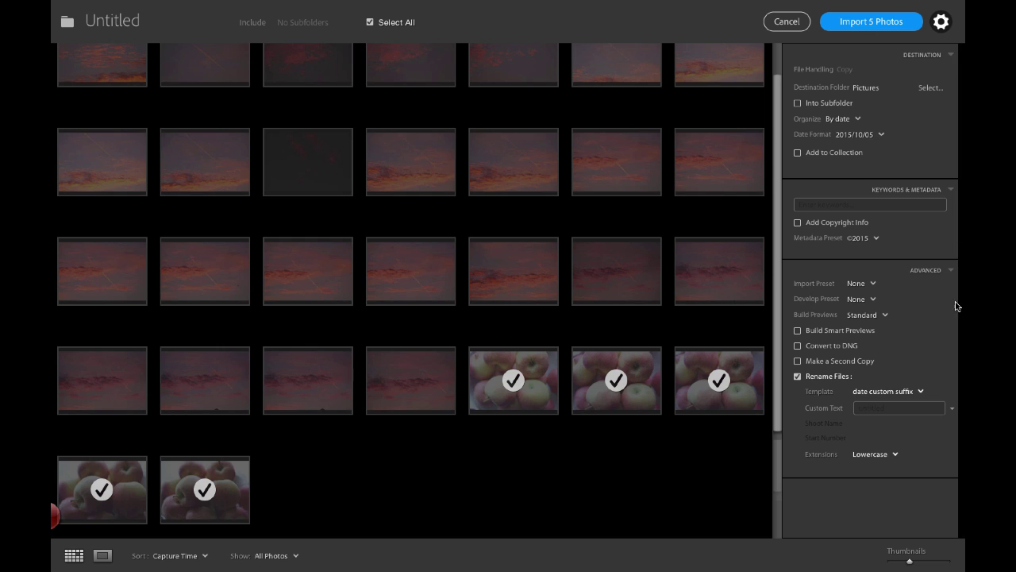
click(851, 286)
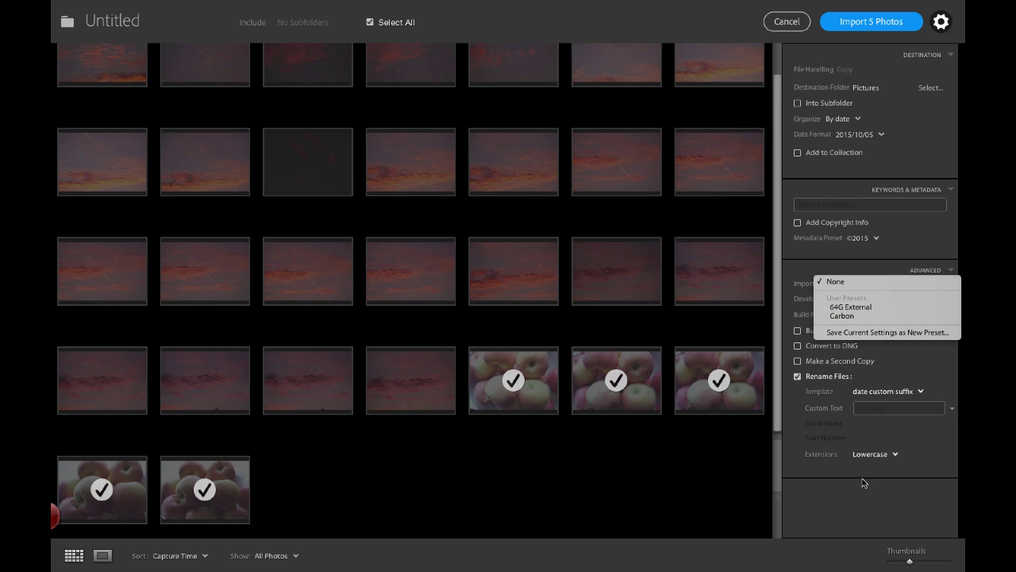
click(862, 508)
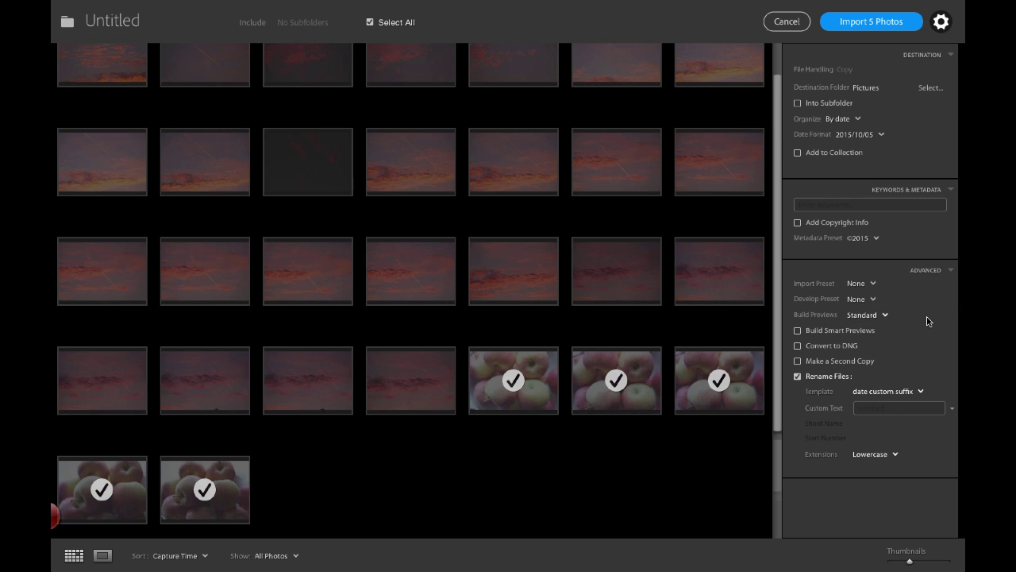